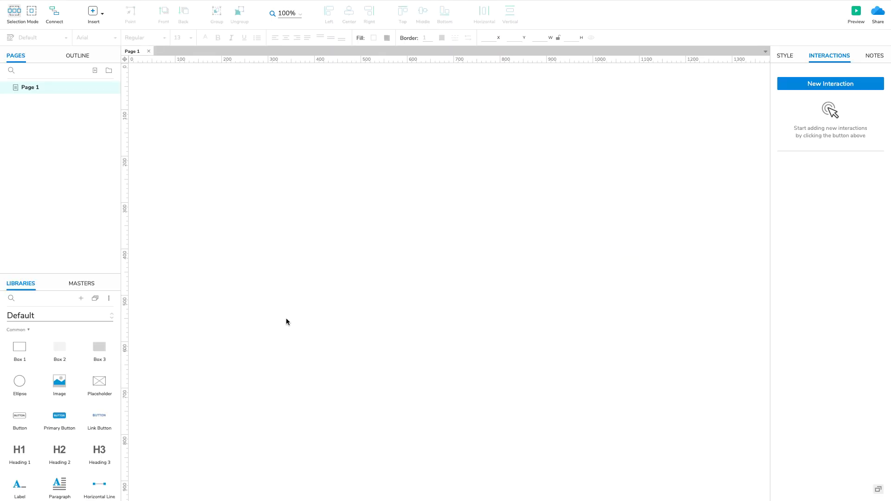
{"action": "scroll", "coordinate": [54, 404], "scroll_direction": "down", "scroll_amount": 1}
{"action": "scroll", "coordinate": [54, 405], "scroll_direction": "down", "scroll_amount": 2}
Drop a Repeater near the top of the page and add a dataset column named 'Image'.
{"action": "left_click_drag", "start_coordinate": [60, 479], "coordinate": [426, 81]}
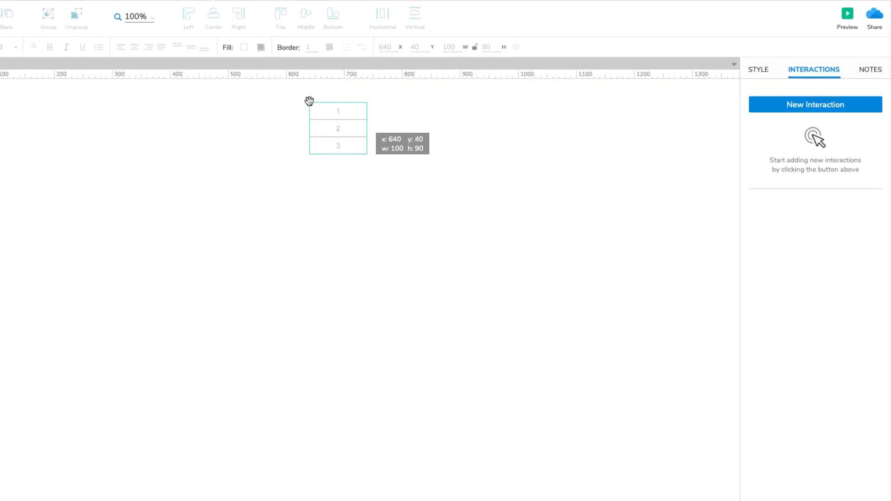
{"action": "left_click_drag", "start_coordinate": [309, 101], "coordinate": [309, 101]}
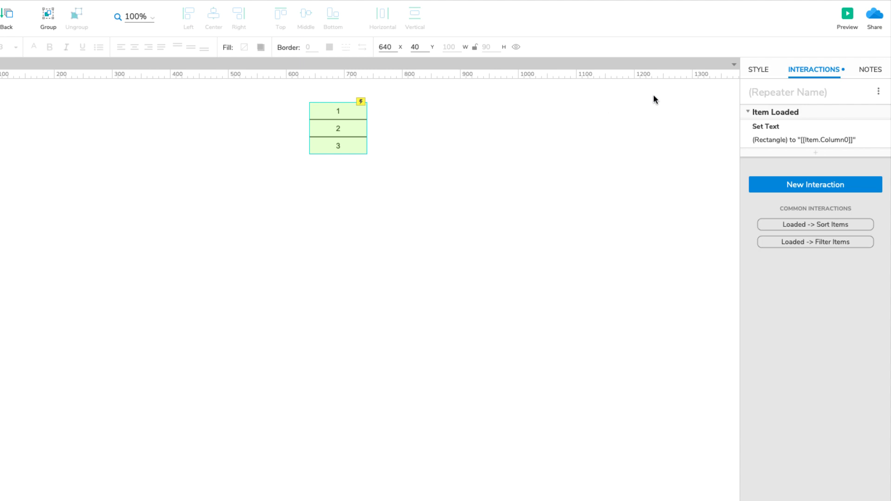
{"action": "left_click", "coordinate": [755, 73]}
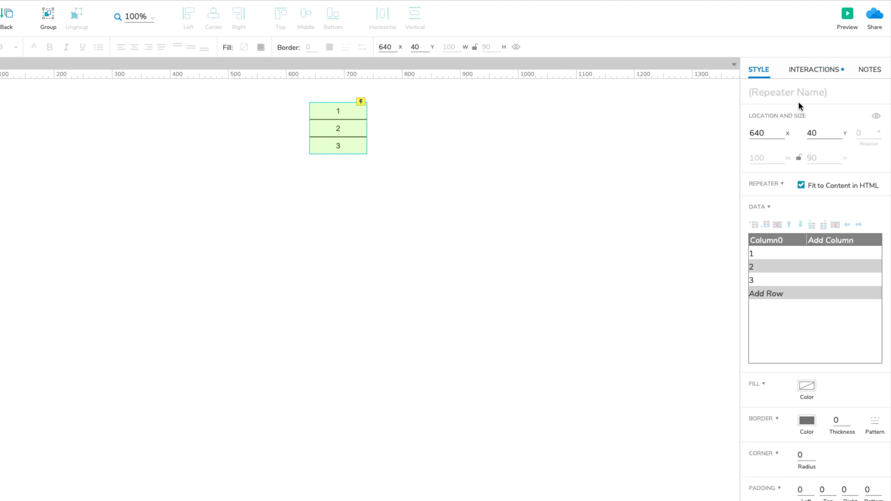
{"action": "left_click", "coordinate": [860, 241]}
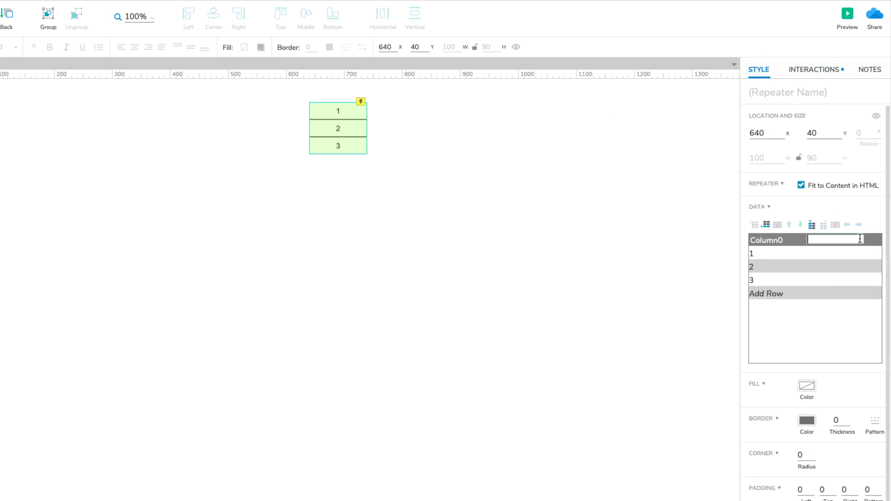
{"action": "type", "text": "Image"}
{"action": "key", "text": "Return"}
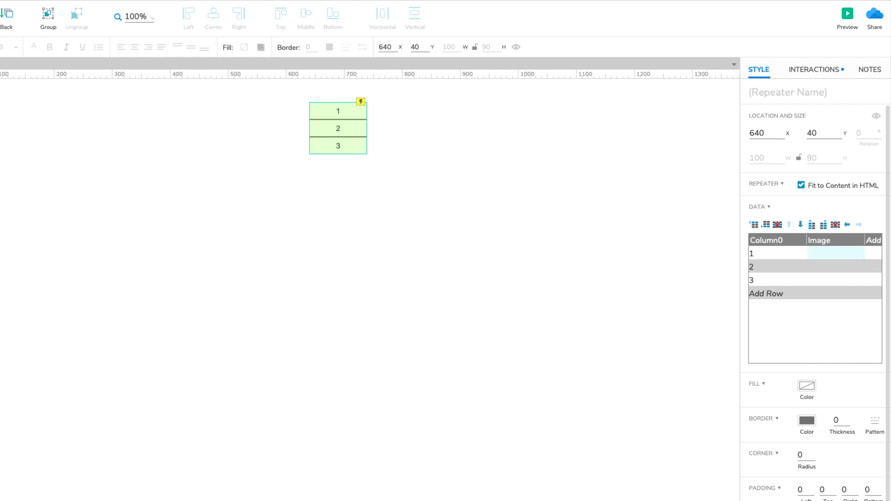
Import and optimize Miva-EspressoClassico.png into row 1's Image cell, then begin importing for row 2.
{"action": "right_click", "coordinate": [852, 252]}
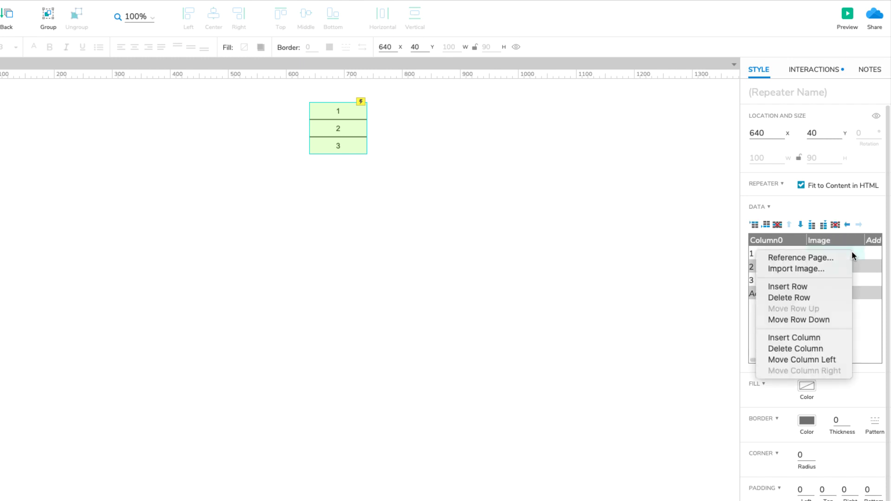
{"action": "left_click", "coordinate": [817, 272]}
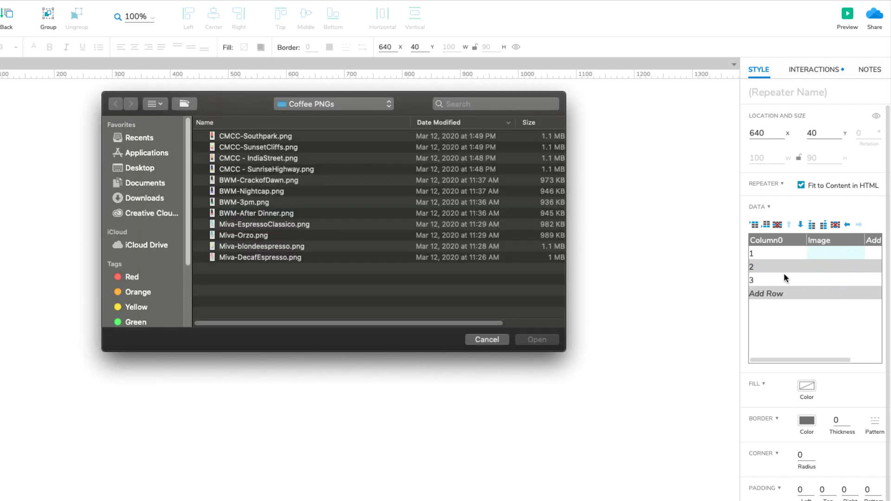
{"action": "left_click", "coordinate": [326, 226]}
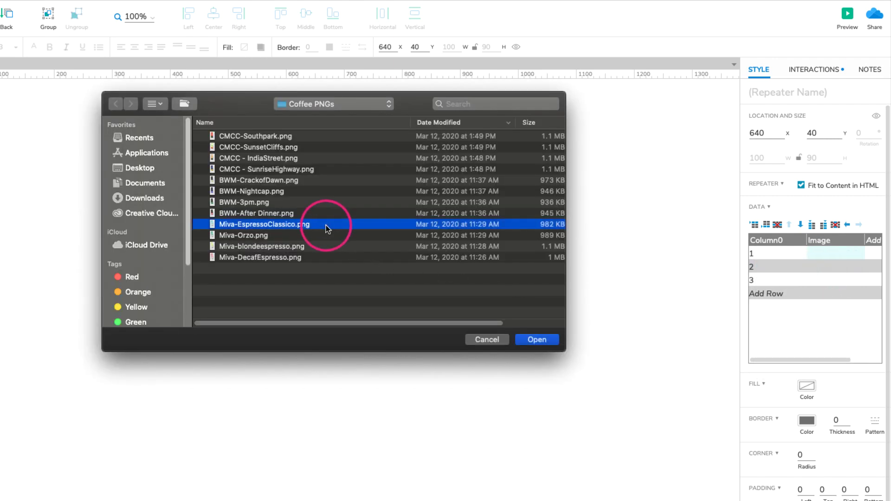
{"action": "left_click", "coordinate": [522, 339]}
{"action": "left_click", "coordinate": [427, 210]}
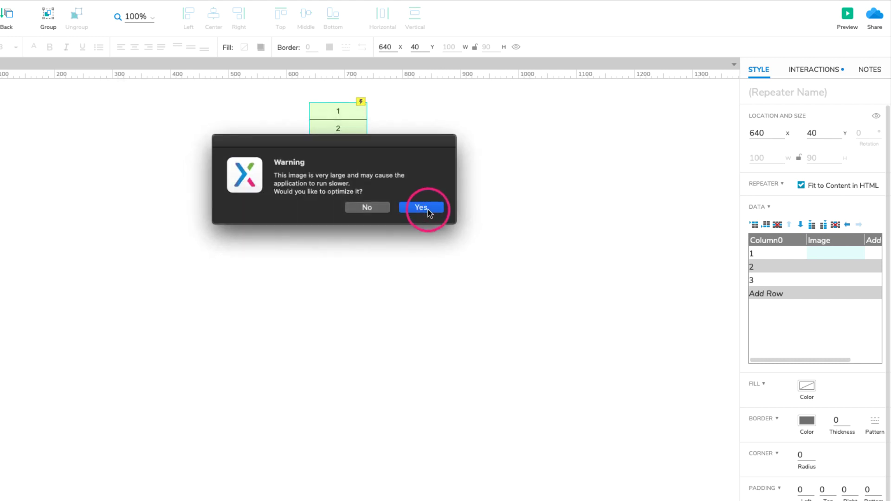
{"action": "right_click", "coordinate": [804, 267]}
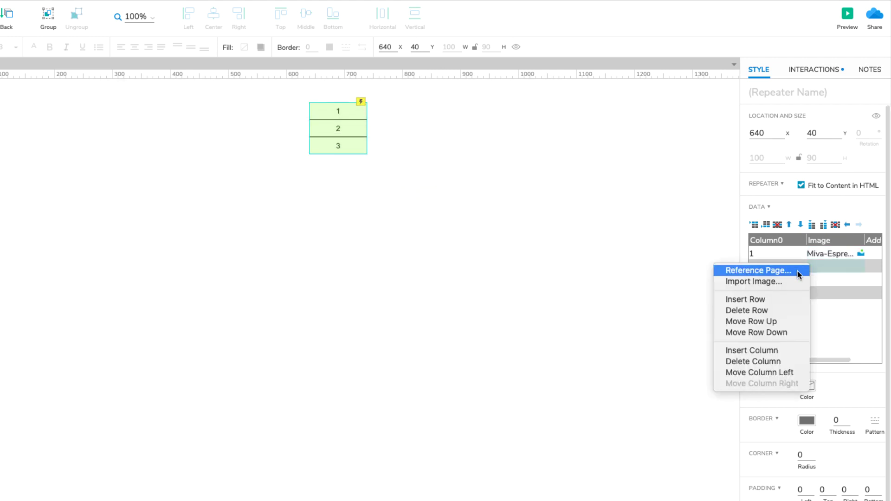
{"action": "left_click", "coordinate": [782, 280]}
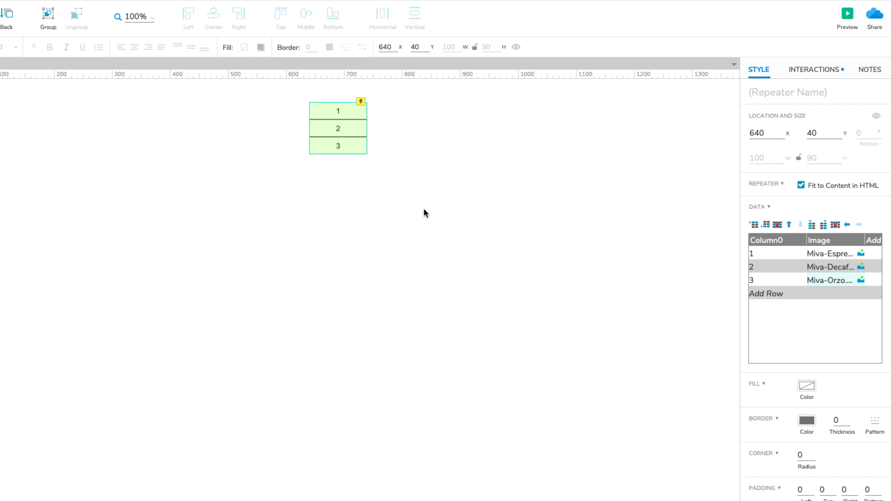
Inside the repeater item, add an image widget beside the rectangle, sized 162 by 300.
{"action": "double_click", "coordinate": [341, 132]}
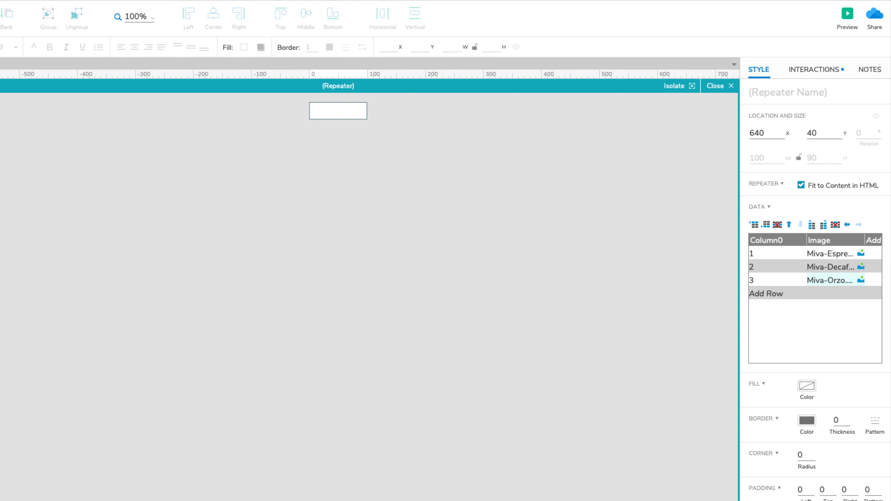
{"action": "left_click_drag", "start_coordinate": [168, 396], "coordinate": [374, 103]}
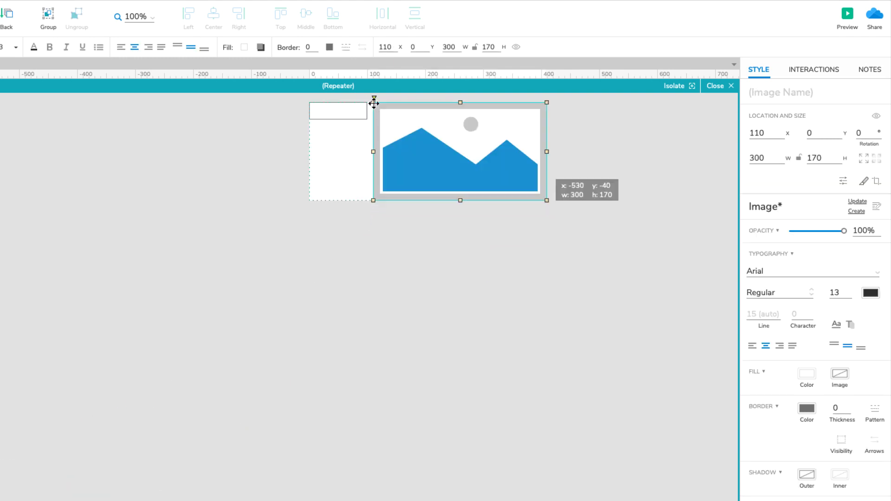
{"action": "left_click", "coordinate": [449, 47]}
{"action": "type", "text": "162"}
{"action": "key", "text": "Tab"}
{"action": "type", "text": "300"}
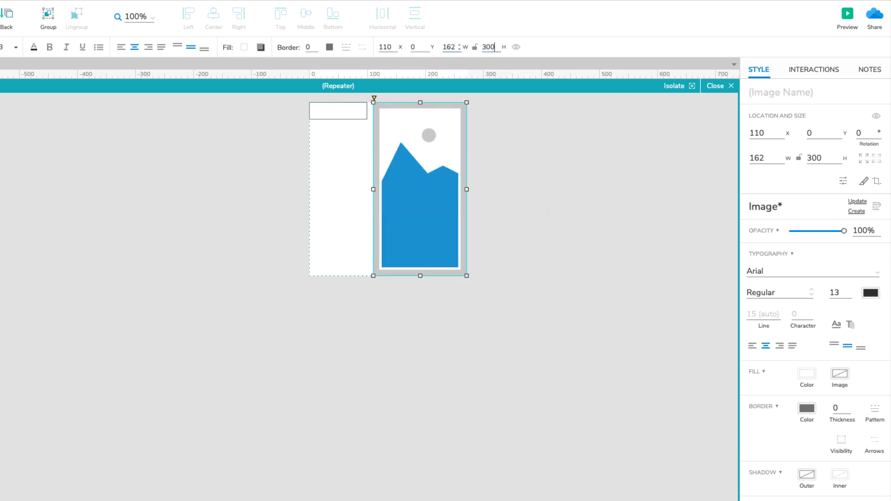
{"action": "left_click", "coordinate": [531, 131]}
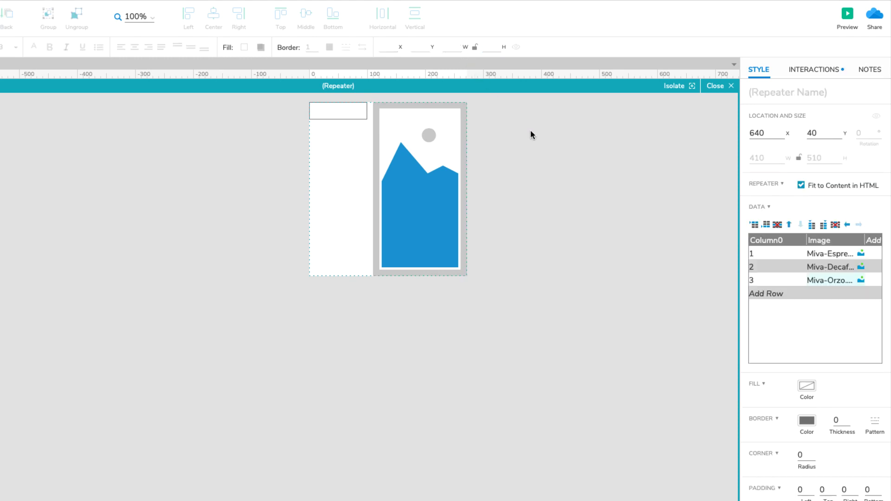
Leave repeater editing and show the repeater's Item Loaded interactions.
{"action": "left_click", "coordinate": [530, 129]}
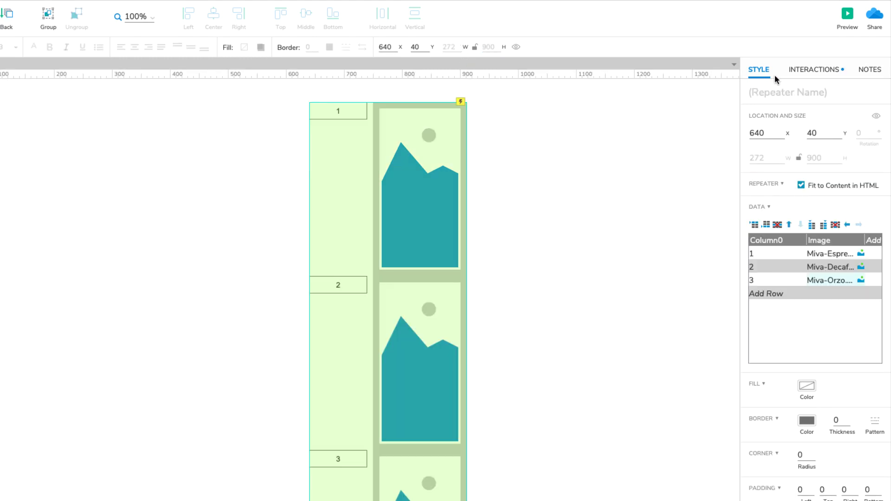
{"action": "left_click", "coordinate": [795, 71]}
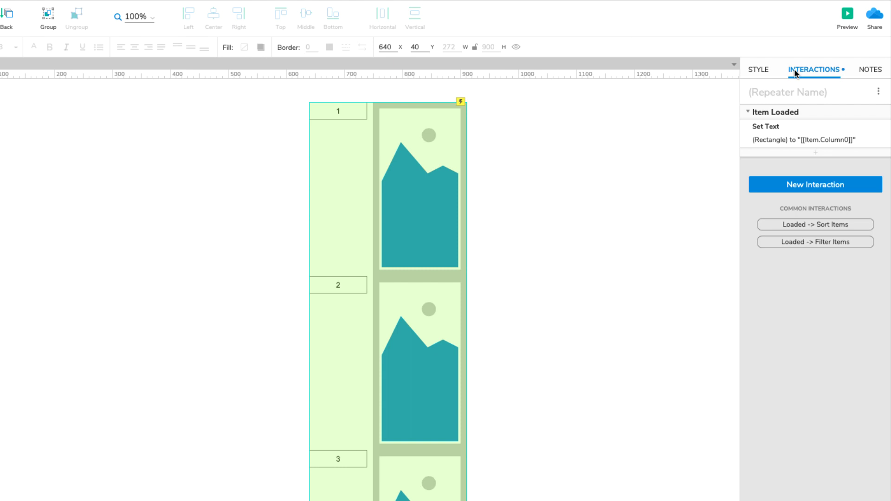
Add an Item Loaded Set Image action on (Image), with its default image taken from a value.
{"action": "left_click", "coordinate": [822, 152]}
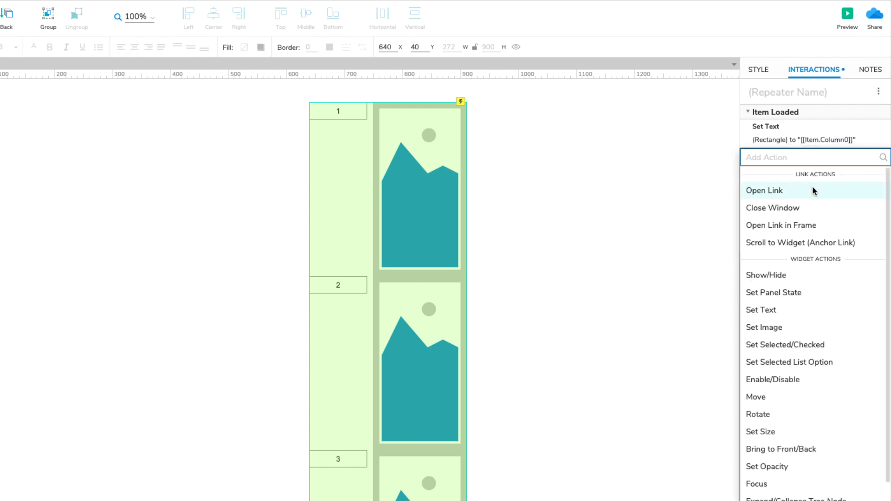
{"action": "left_click", "coordinate": [812, 327]}
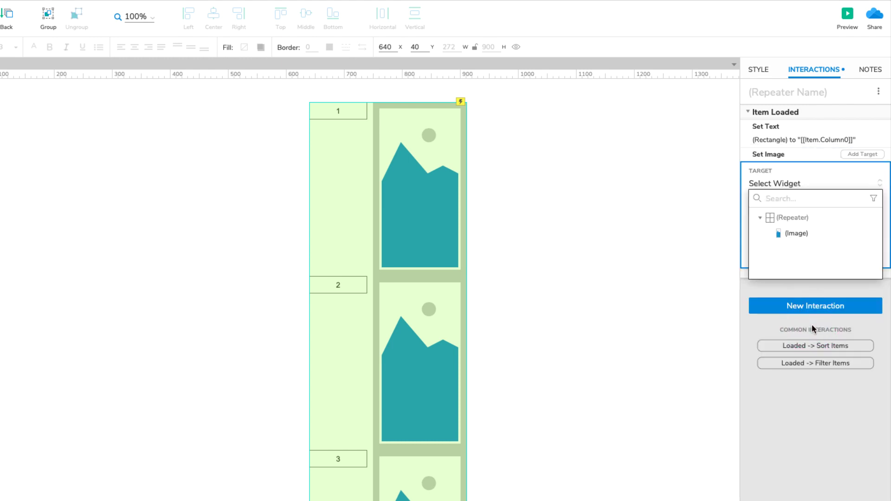
{"action": "left_click", "coordinate": [794, 233]}
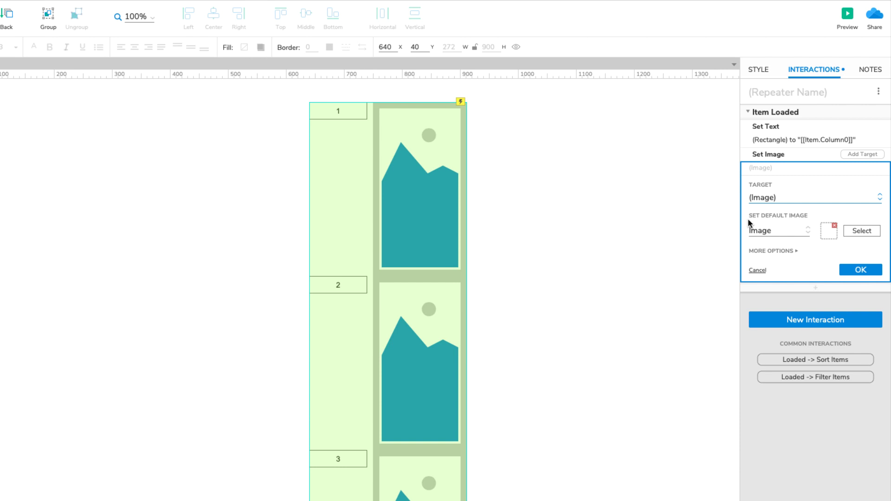
{"action": "left_click", "coordinate": [794, 234]}
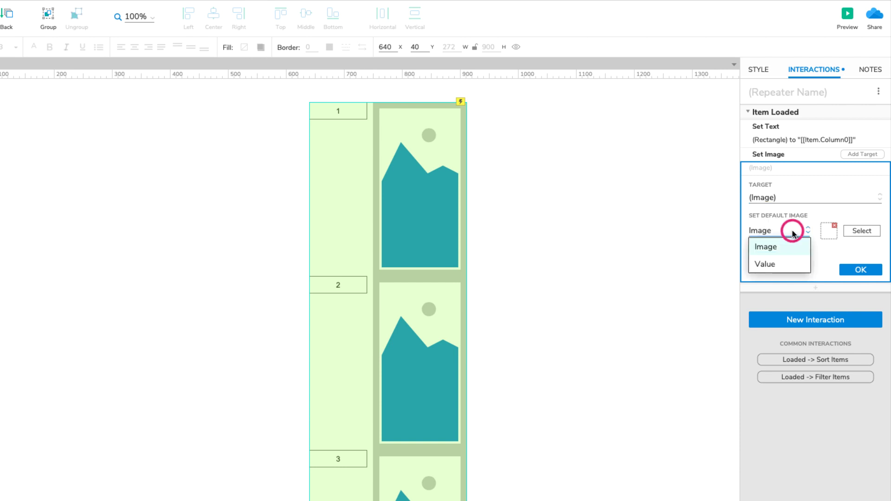
{"action": "left_click", "coordinate": [789, 263]}
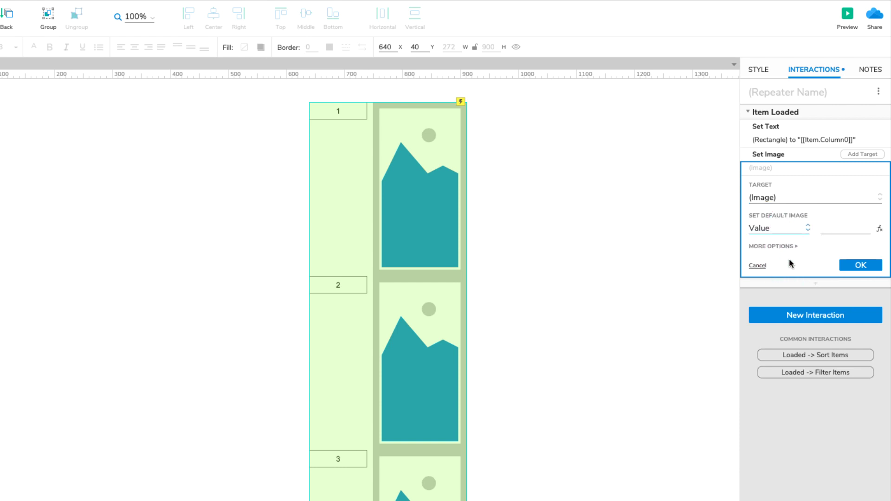
{"action": "left_click", "coordinate": [824, 230]}
{"action": "type", "text": "[[ "}
{"action": "type", "text": "Item.Image "}
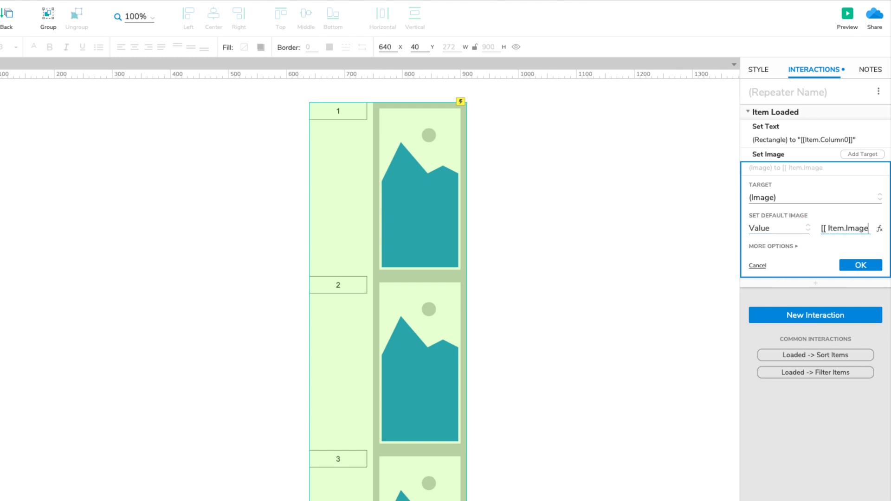
{"action": "type", "text": "]]"}
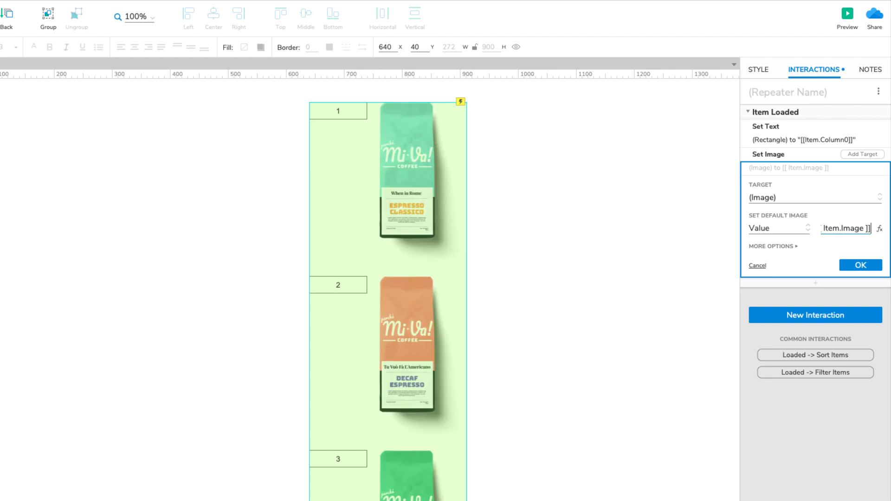